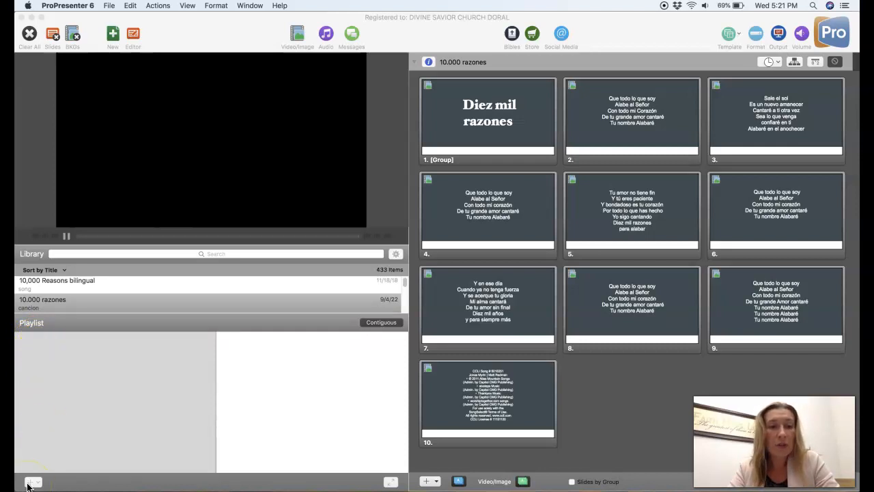
Create a new playlist named "Spanish Service (Test)".
click(29, 482)
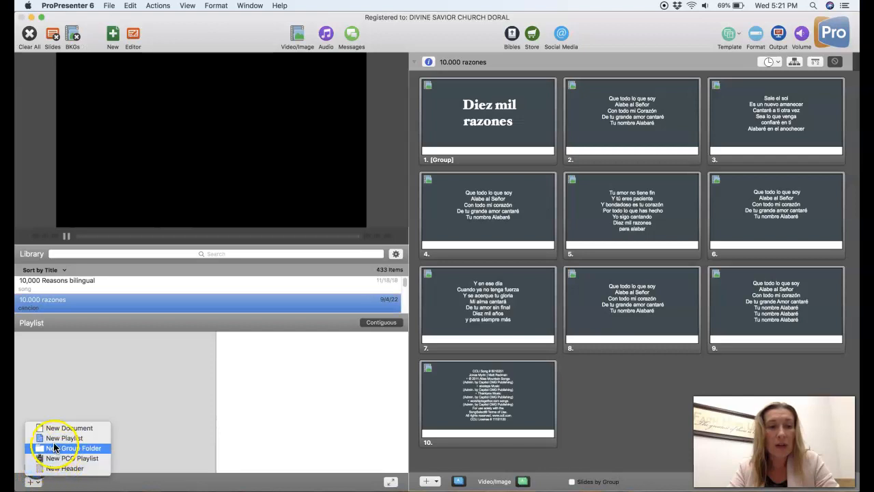
click(56, 438)
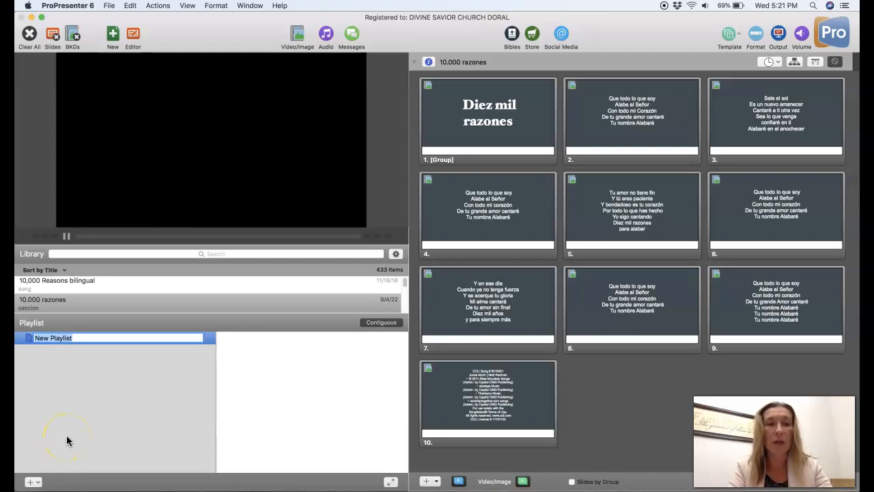
text(Spanish Service)
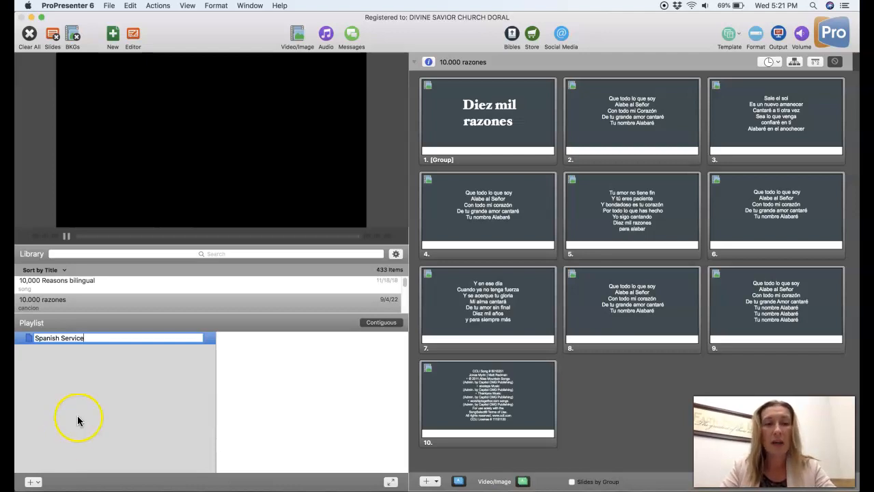
text(()
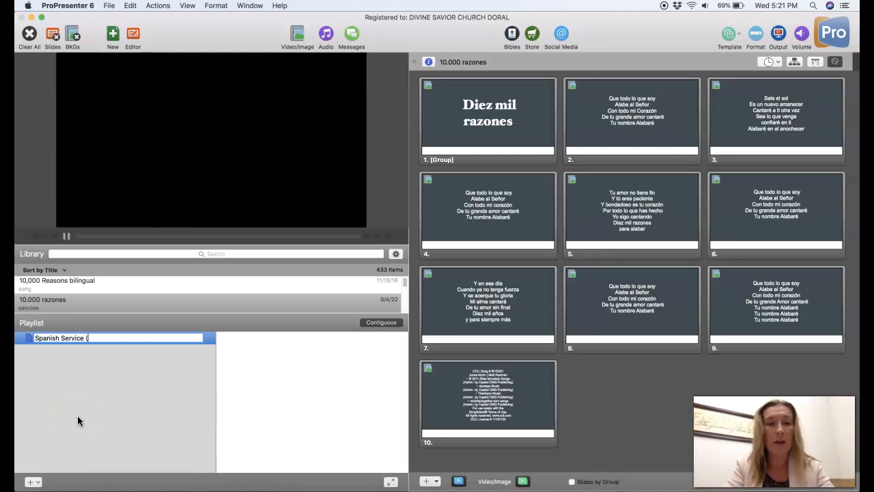
text(Test))
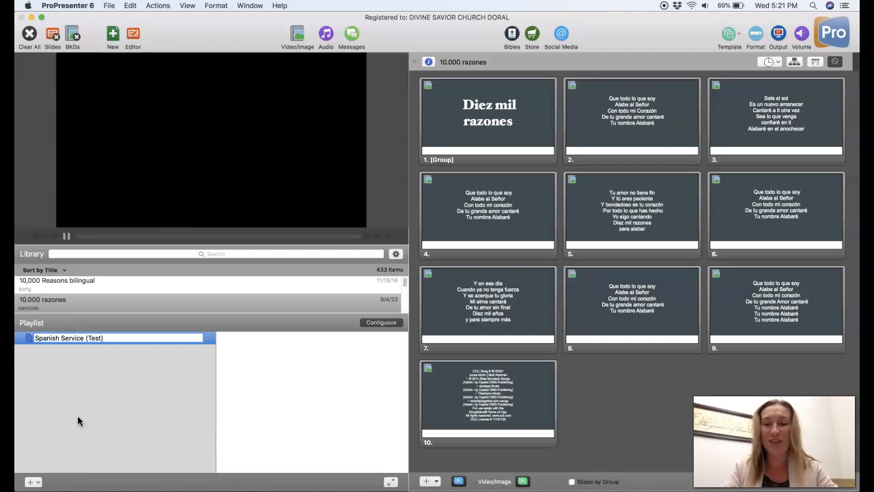
key(Return)
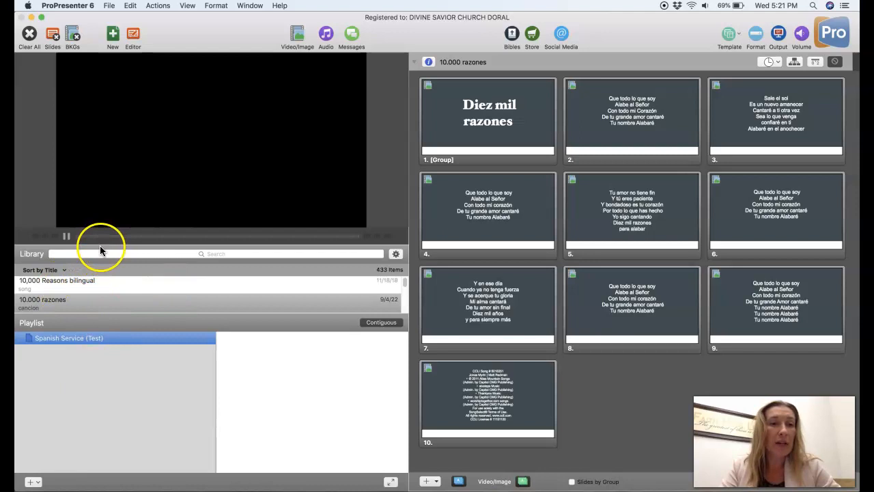
Enlarge the library list and add the song "10.000 razones" to the Spanish Service (Test) playlist.
drag(99, 244, 96, 161)
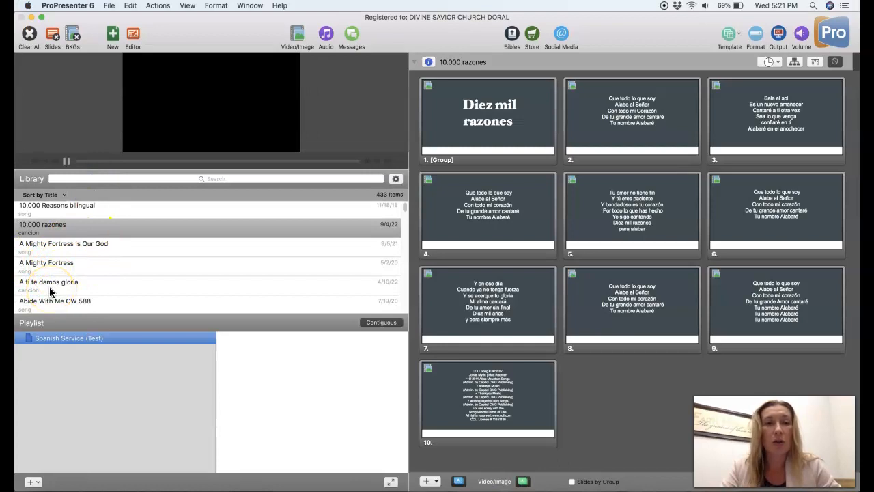
click(55, 234)
drag(55, 234, 268, 361)
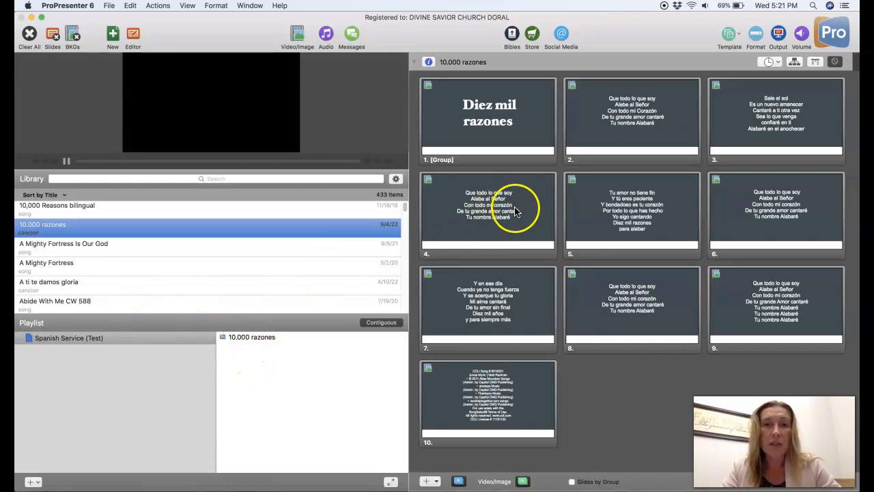
Search the library for "lectura", add the "Lectura" presentation to the playlist below 10.000 razones, and show its slides.
click(225, 178)
text(lectura)
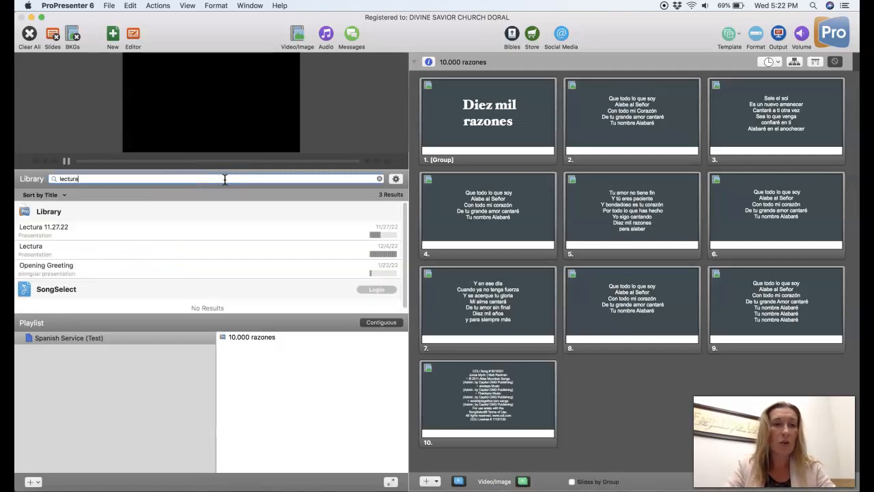
click(45, 251)
drag(44, 251, 251, 374)
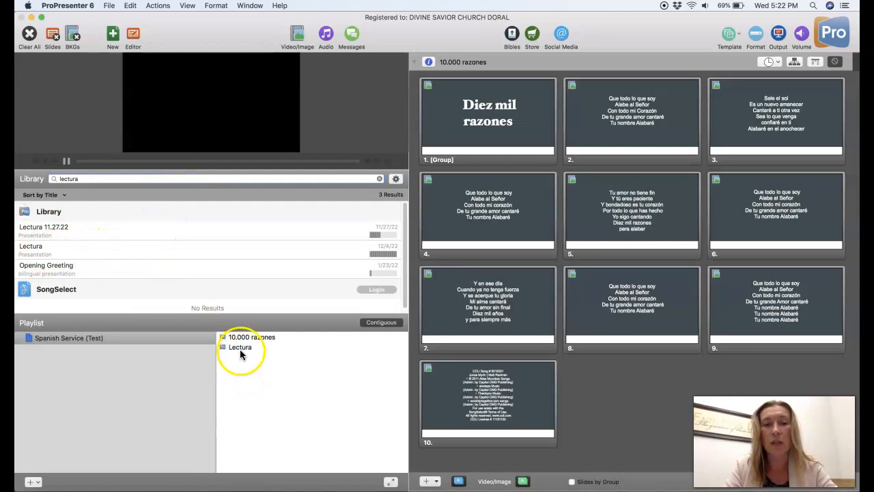
click(240, 349)
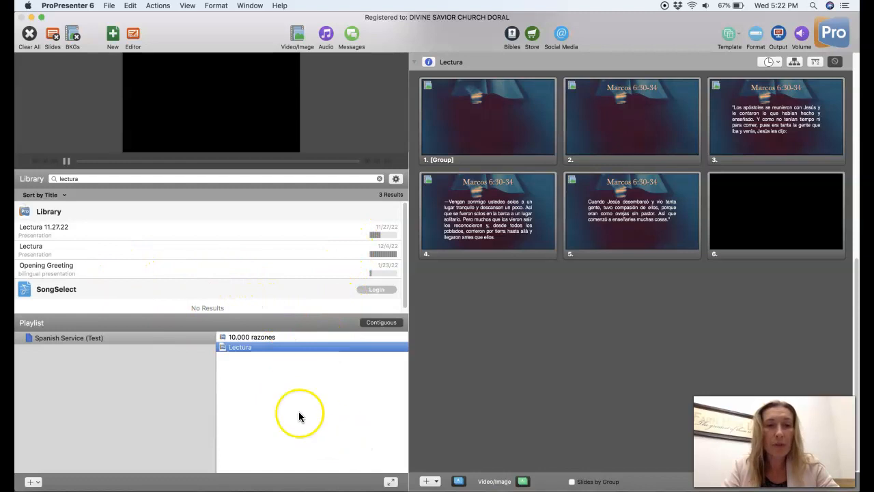
Search the library for "anuncios" and add the "Anuncios" presentation to the end of the playlist.
drag(111, 178, 61, 182)
text(anun)
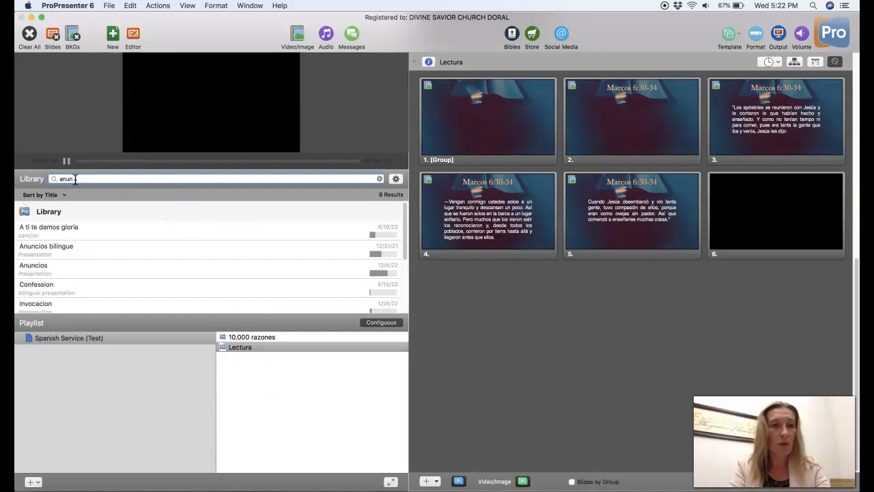
text(cios)
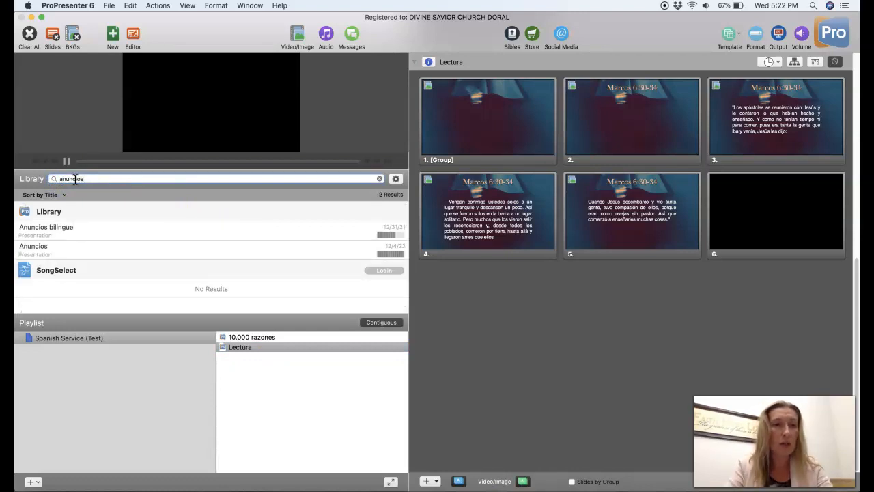
drag(60, 249, 250, 367)
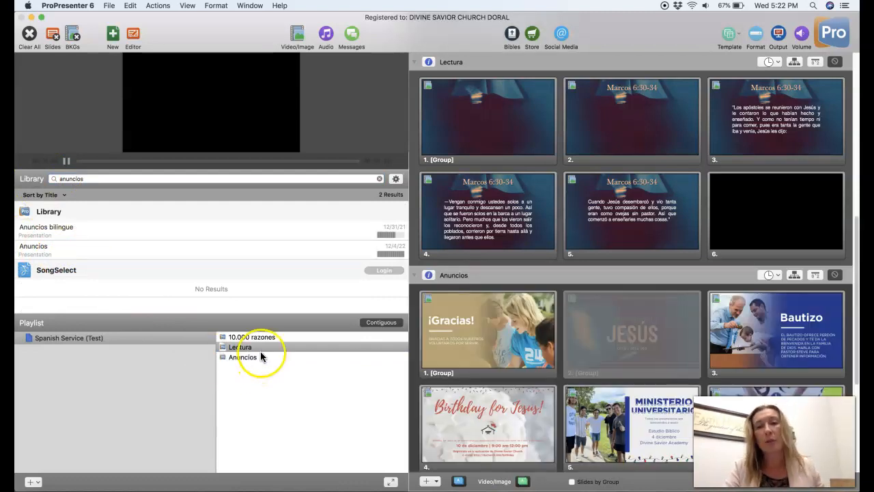
Enlarge the output preview and present the 10.000 razones slides in order from slide 1 through slide 10.
scroll(578, 237, up, 5)
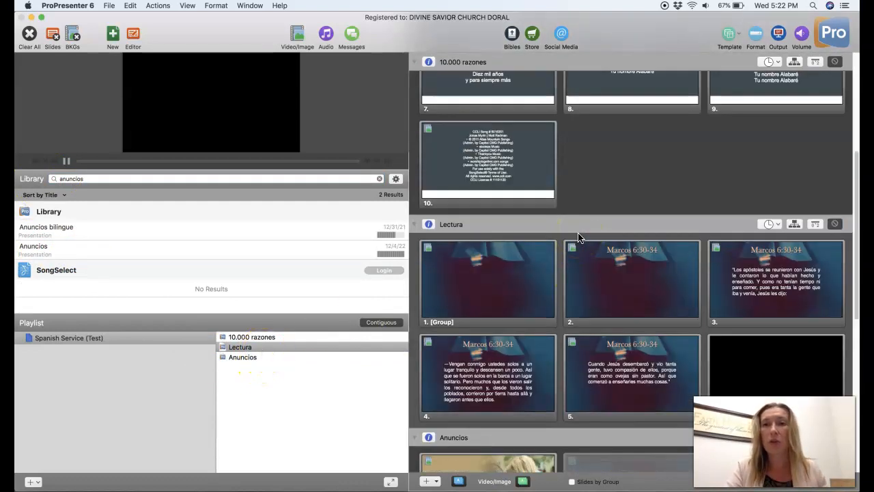
scroll(578, 237, up, 5)
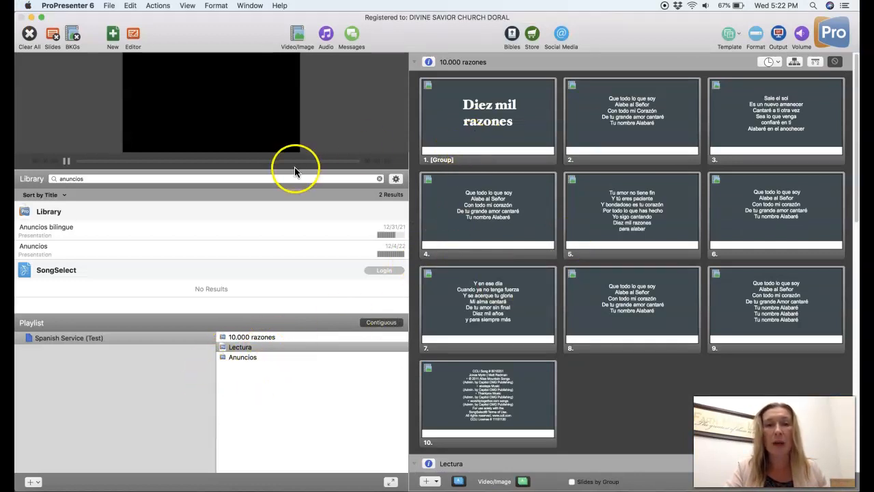
drag(293, 167, 314, 272)
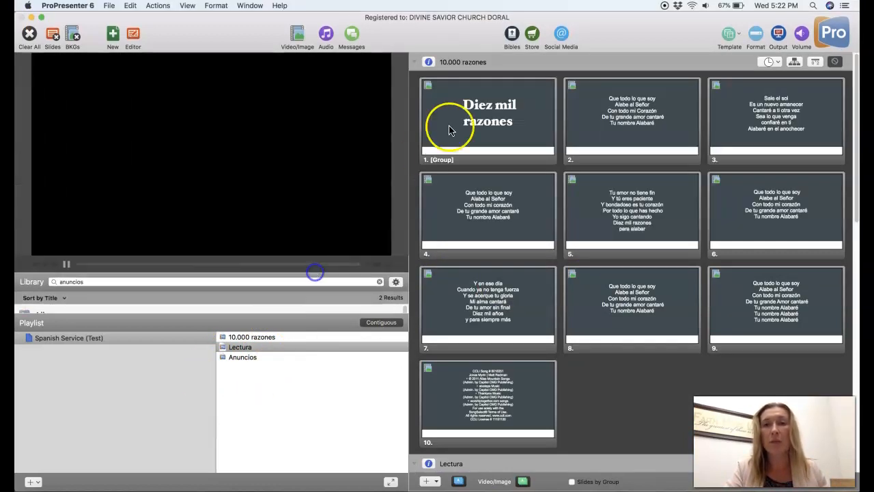
click(478, 117)
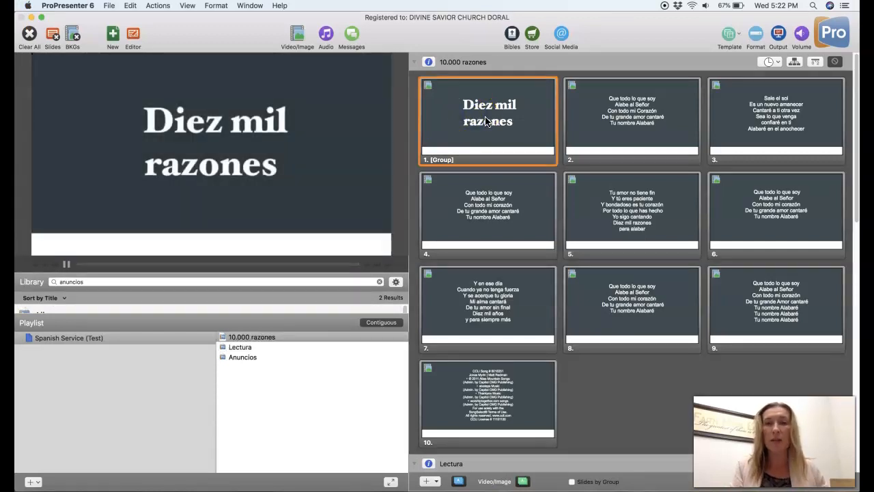
key(Right)
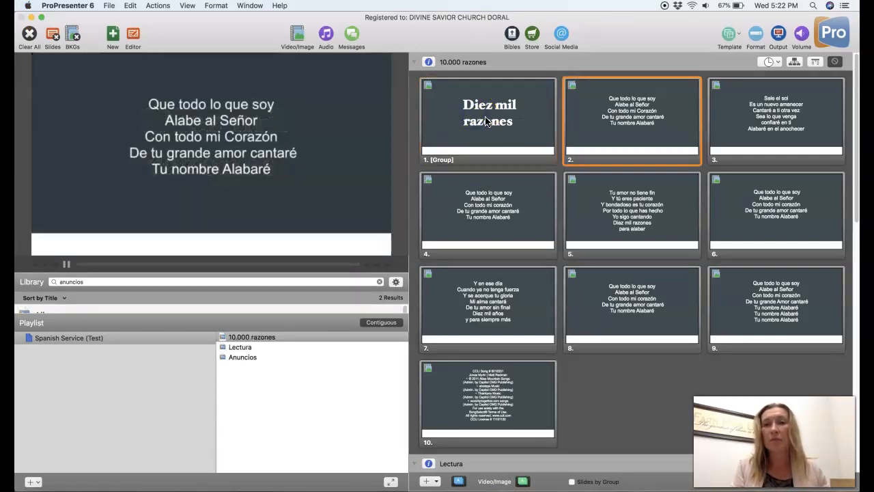
key(Right)
key(Right)
key(Right)
key(Right)
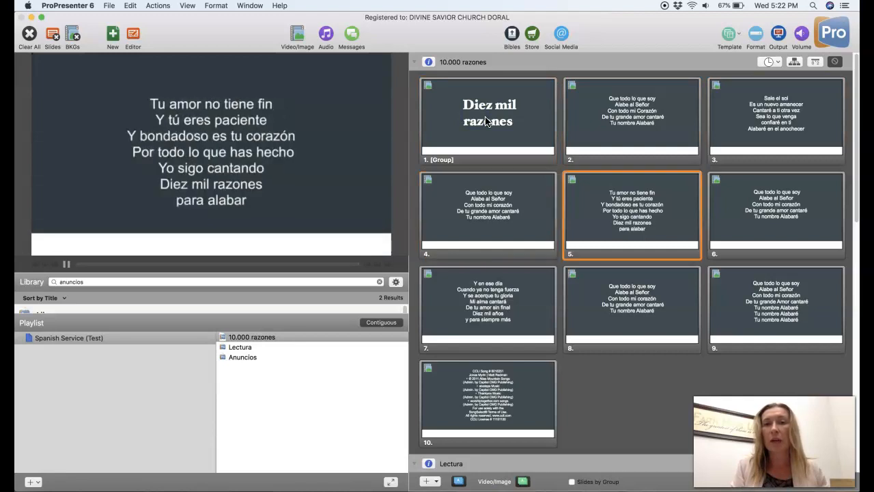
key(Right)
key(Right)
key(Right)
key(Right)
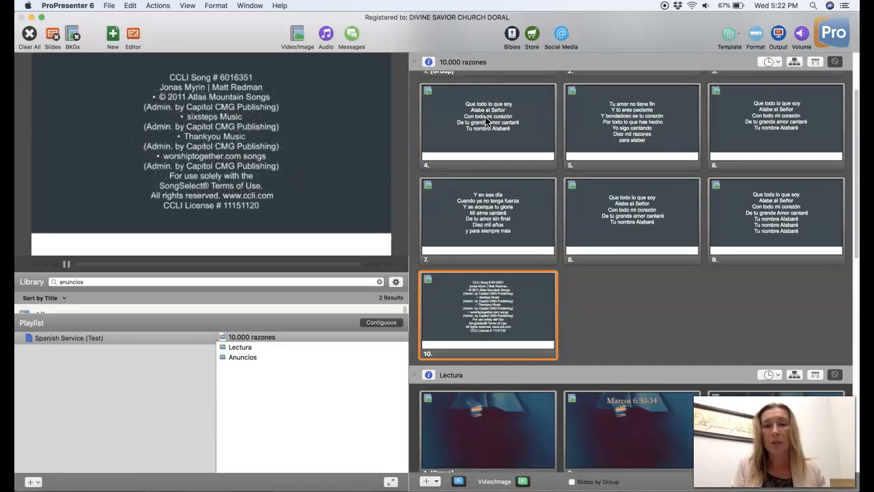
Present Lectura slides 1 to 3 in order and jump directly to slide 5.
scroll(486, 120, down, 5)
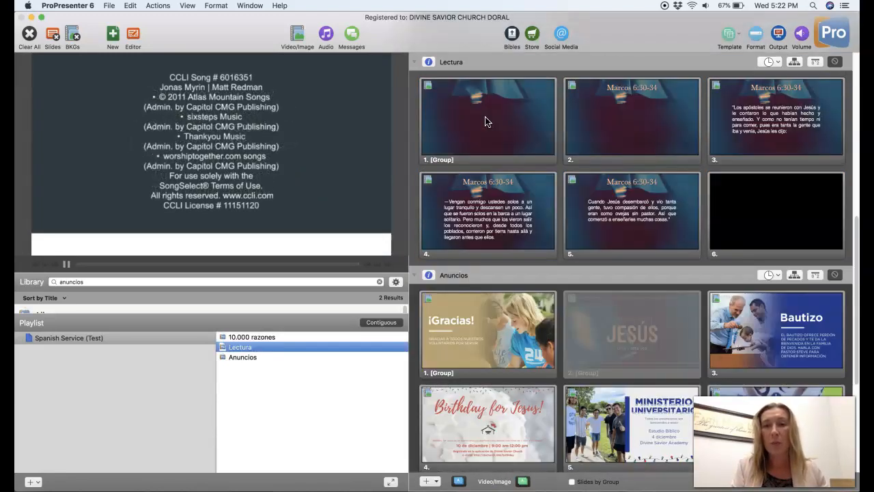
click(485, 121)
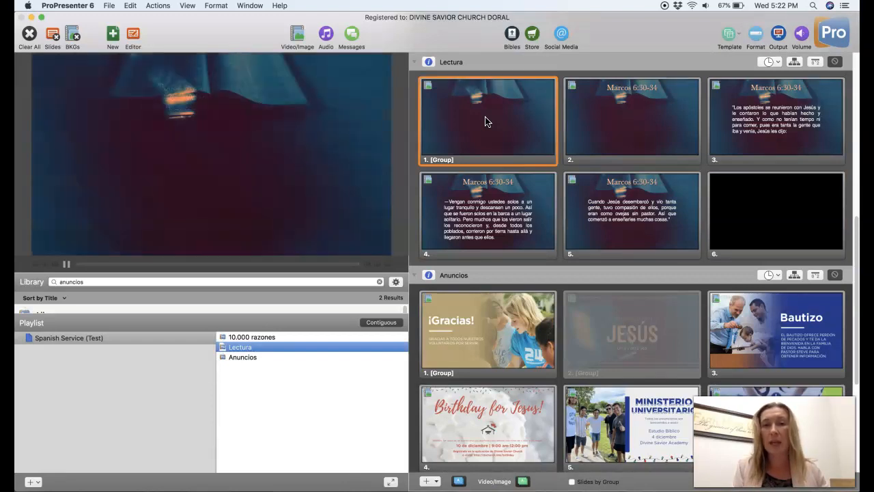
key(Right)
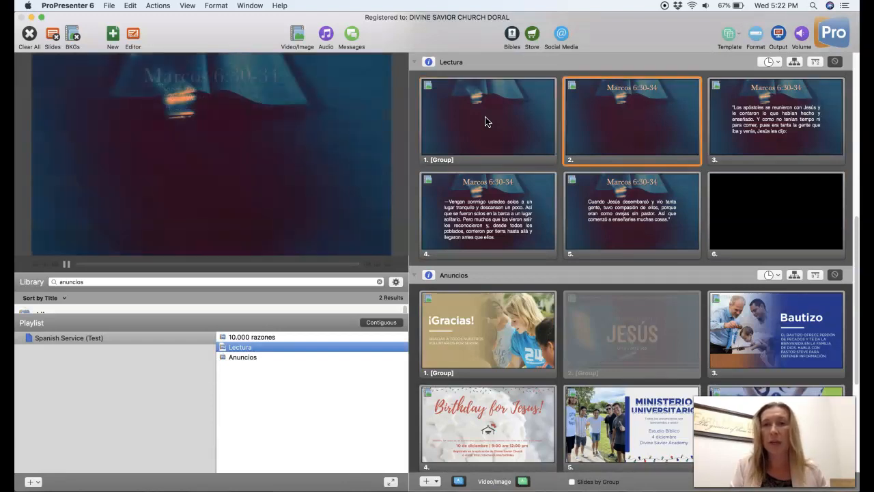
key(Right)
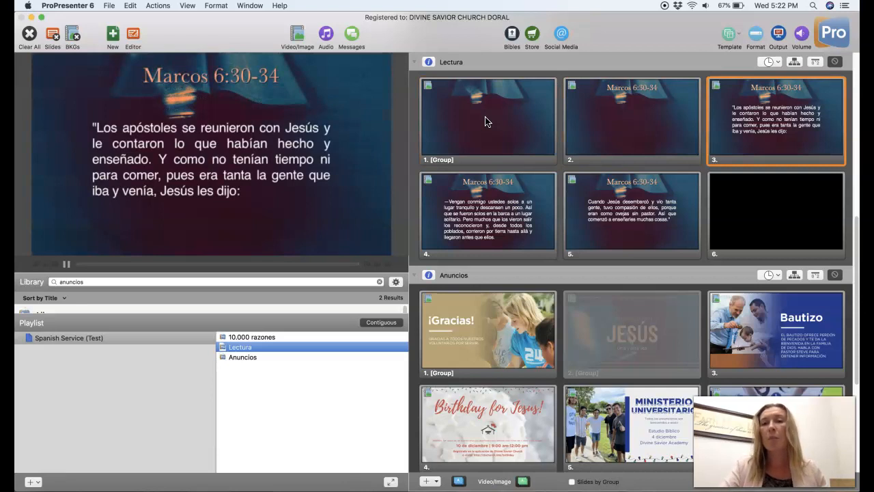
click(642, 213)
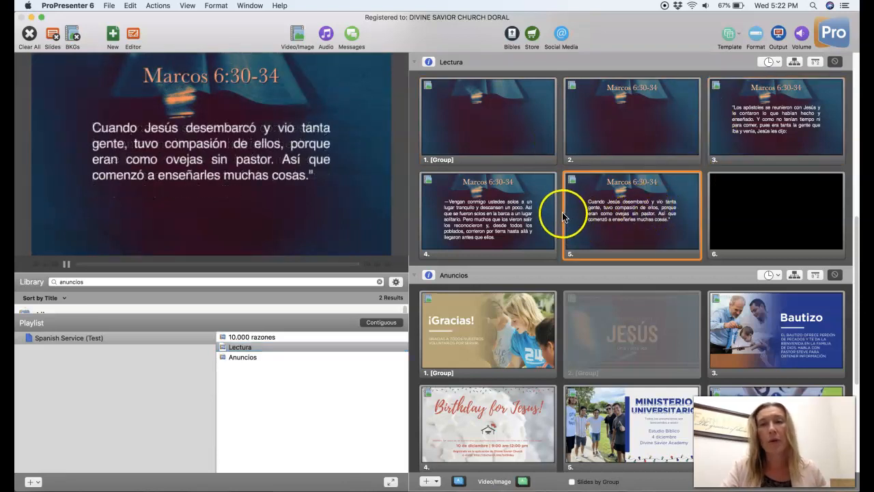